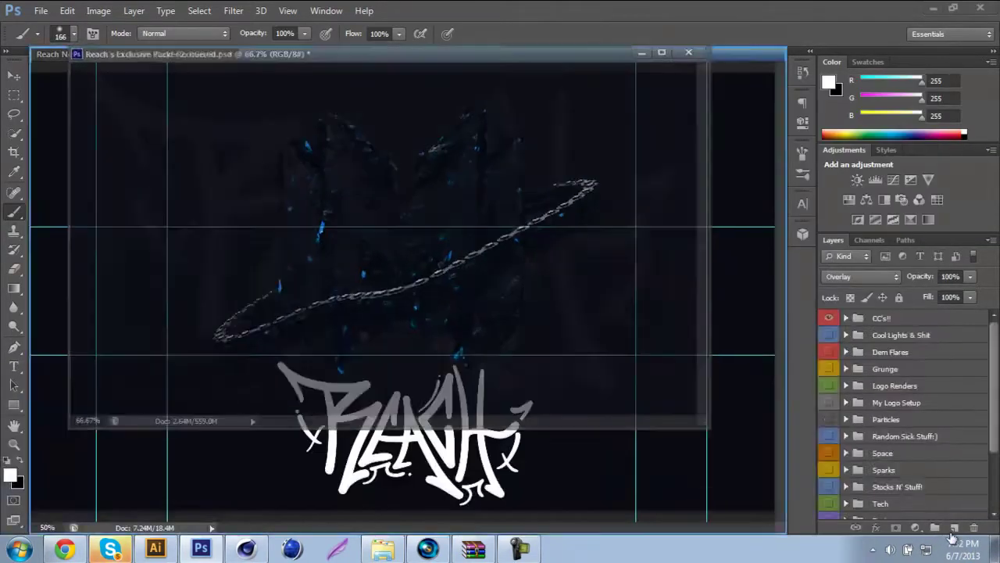
Tilt the chain render to a shallower diagonal angle and apply the new size.
{"action": "left_click_drag", "start_coordinate": [518, 354], "coordinate": [553, 356]}
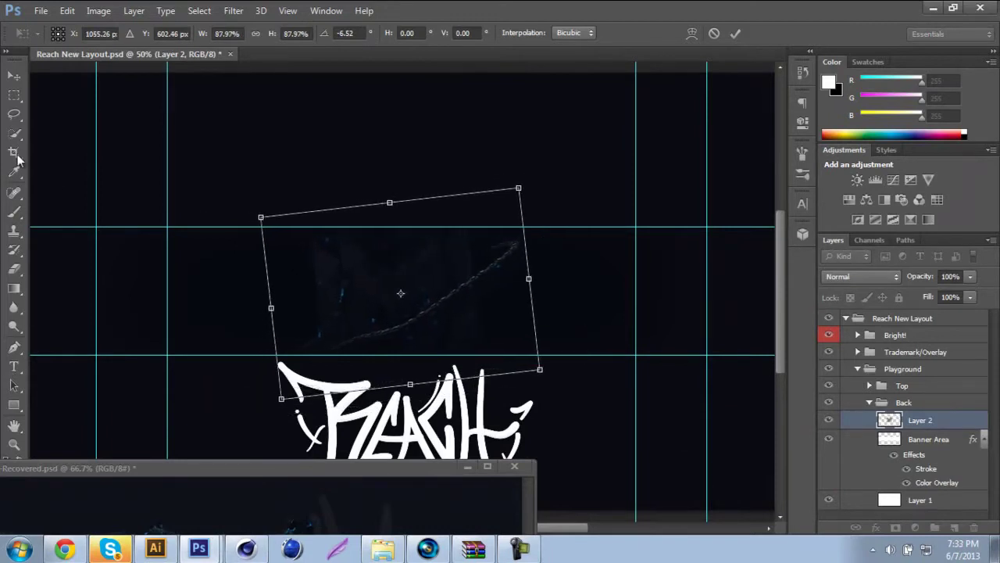
{"action": "key", "text": "ctrl+z"}
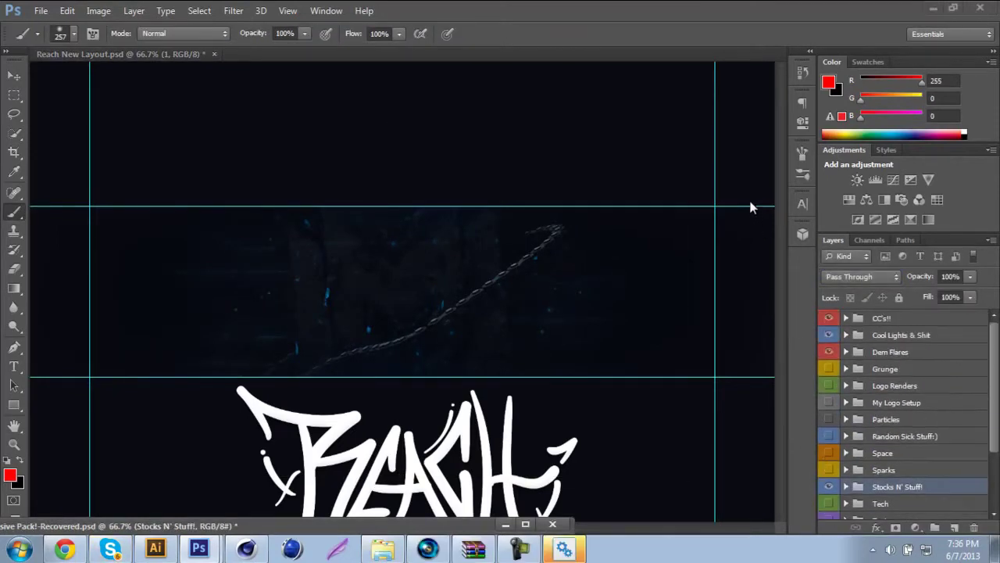
Duplicate the Blue glow layer and free-transform the Blue copy.
{"action": "key", "text": "Return"}
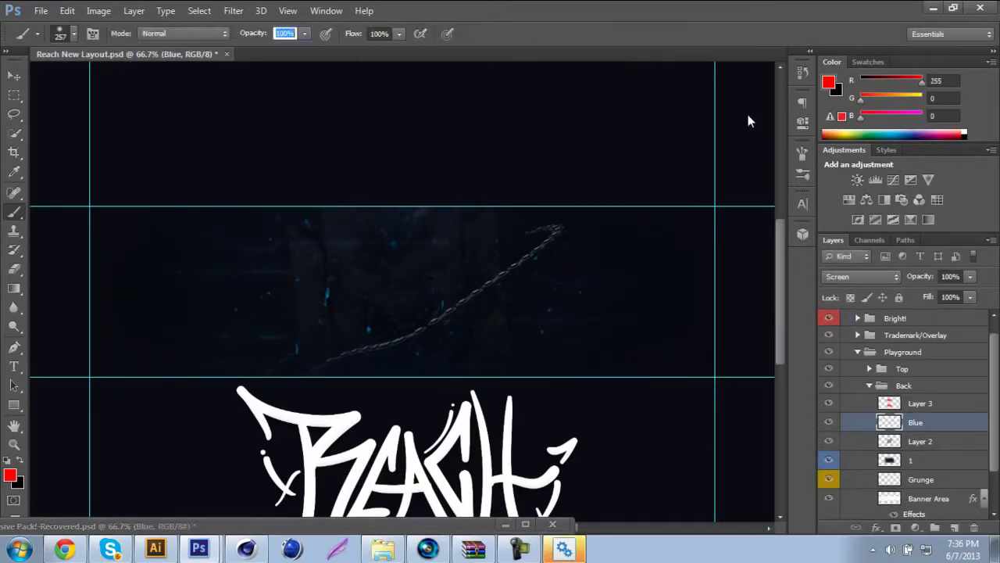
{"action": "key", "text": "ctrl+j"}
{"action": "right_click", "coordinate": [760, 251]}
{"action": "key", "text": "Escape"}
{"action": "key", "text": "ctrl+t"}
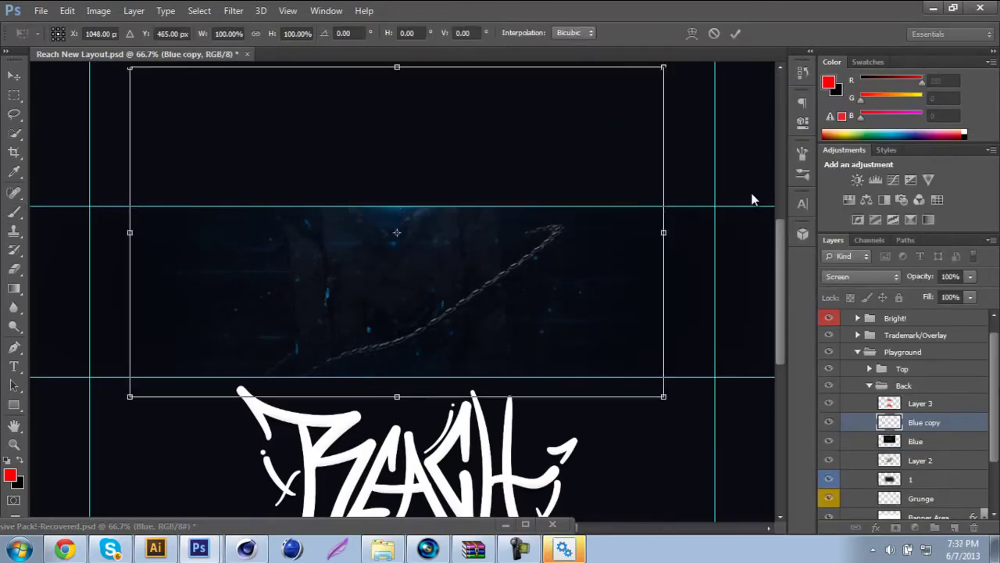
{"action": "key", "text": "Return"}
View the banner at 100% and drag the resource pack's colour-correction group into it.
{"action": "key", "text": "ctrl+1"}
{"action": "scroll", "coordinate": [918, 485], "scroll_direction": "up", "scroll_amount": 1}
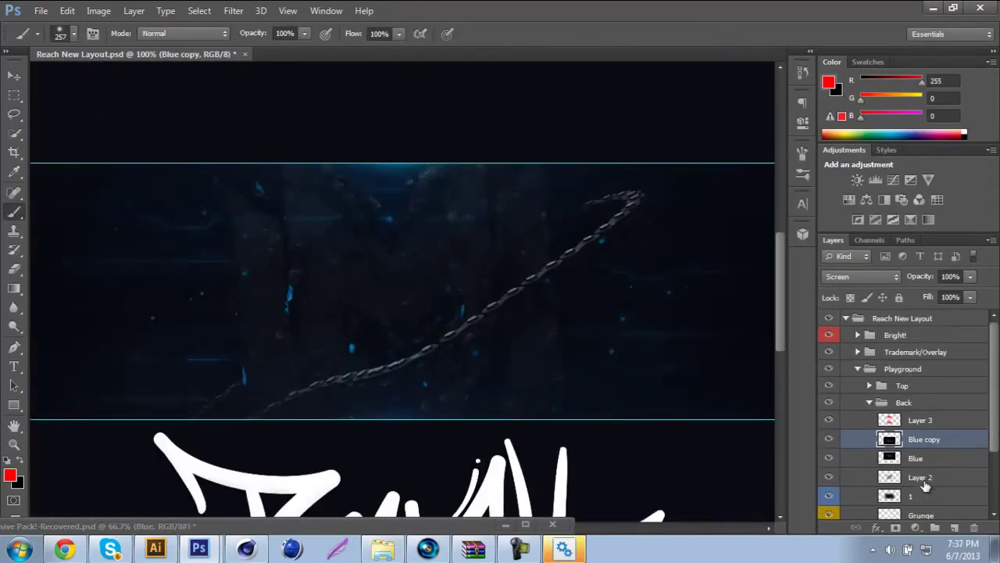
{"action": "key", "text": "ctrl+Tab"}
{"action": "left_click_drag", "start_coordinate": [916, 488], "coordinate": [390, 156]}
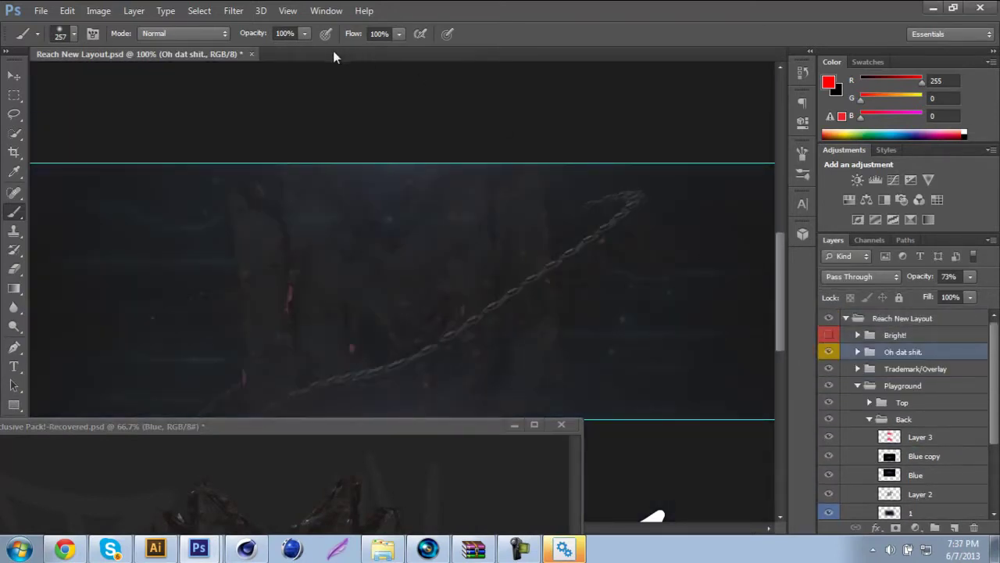
Try a new layer with a pink glow over the banner, then undo it.
{"action": "key", "text": "ctrl+Tab"}
{"action": "key", "text": "ctrl+Tab"}
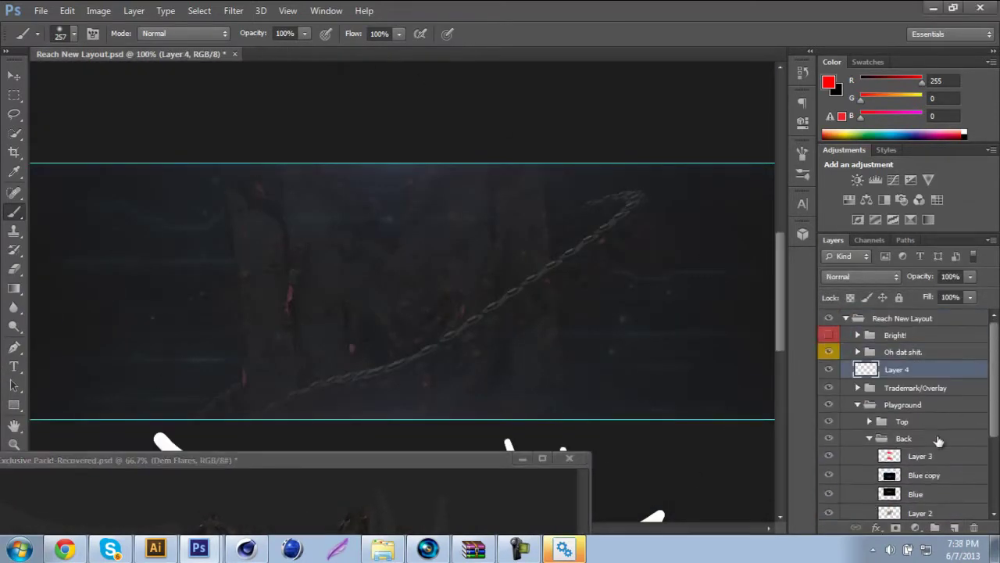
{"action": "key", "text": "ctrl+Tab"}
{"action": "key", "text": "ctrl+Tab"}
{"action": "key", "text": "ctrl+minus"}
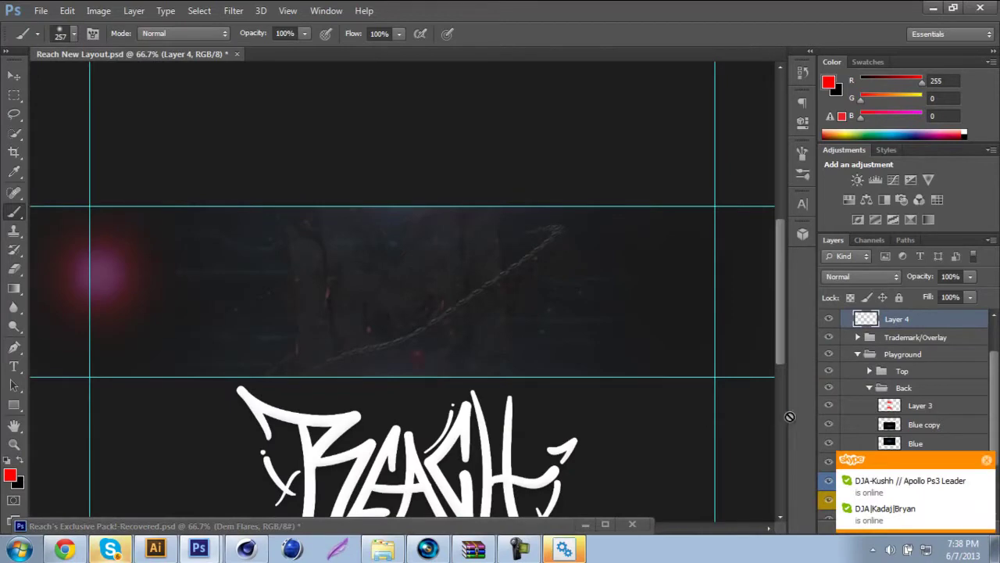
{"action": "left_click_drag", "start_coordinate": [789, 416], "coordinate": [445, 411]}
{"action": "left_click", "coordinate": [862, 276]}
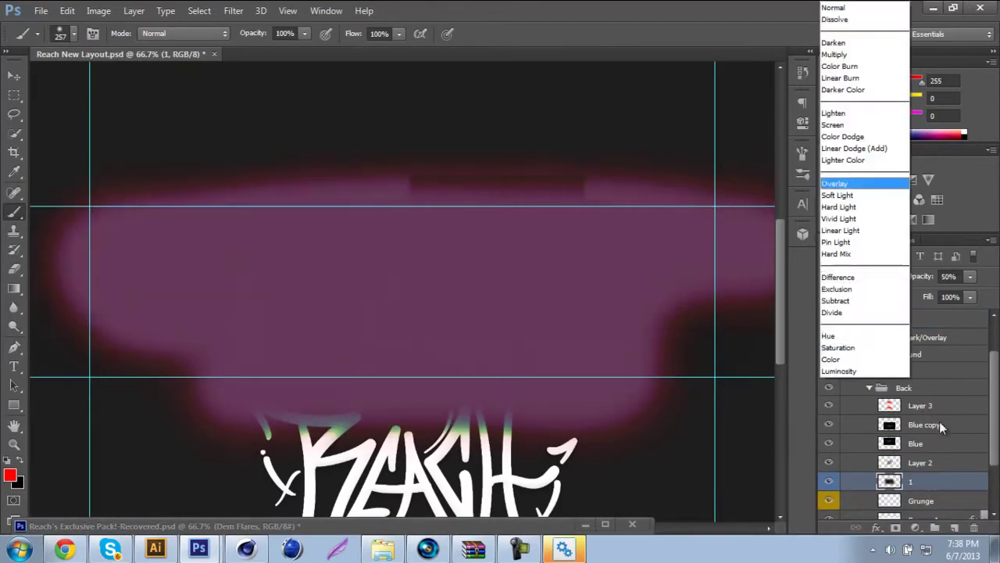
{"action": "key", "text": "Escape"}
{"action": "key", "text": "ctrl+z"}
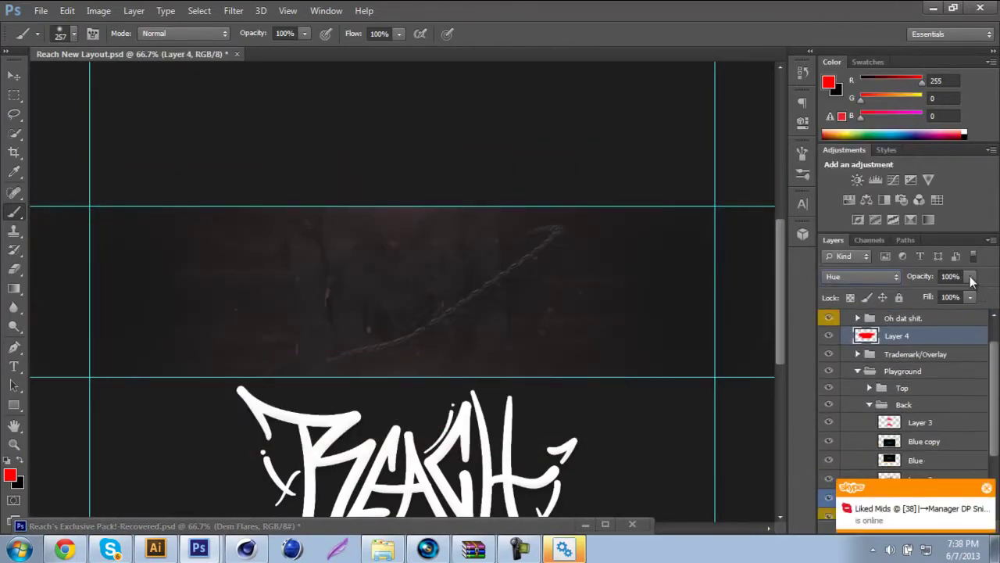
Zoom the banner to 100% and compare it with the Cinema 4D render.
{"action": "scroll", "coordinate": [947, 352], "scroll_direction": "up", "scroll_amount": 2}
{"action": "key", "text": "ctrl+plus"}
{"action": "scroll", "coordinate": [940, 444], "scroll_direction": "up", "scroll_amount": 3}
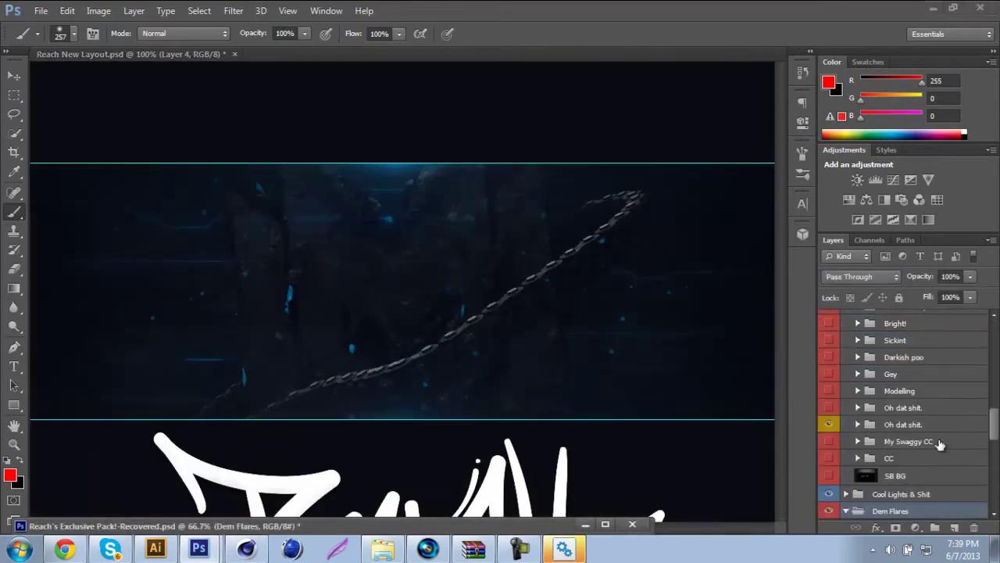
{"action": "scroll", "coordinate": [940, 438], "scroll_direction": "up", "scroll_amount": 3}
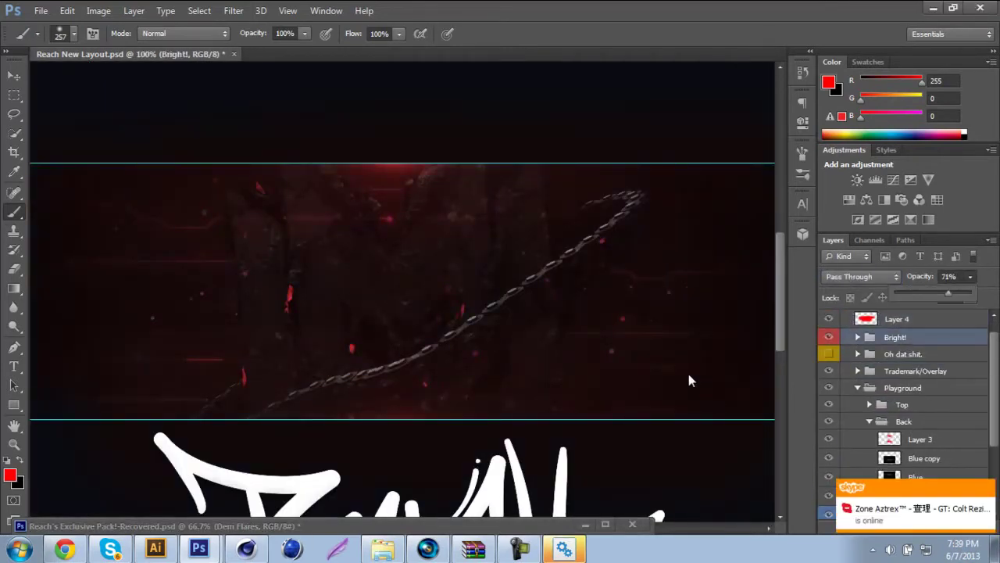
{"action": "key", "text": "alt+Tab"}
{"action": "key", "text": "alt+Tab"}
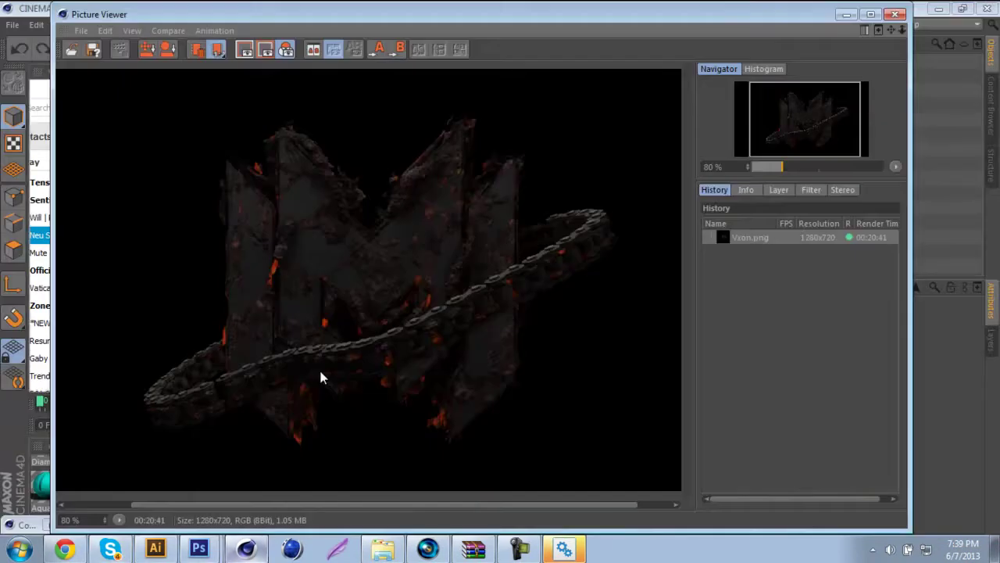
{"action": "key", "text": "alt+Tab"}
{"action": "left_click", "coordinate": [525, 272]}
Dismiss the brush error and bring the Small flare layer into the banner.
{"action": "key", "text": "Return"}
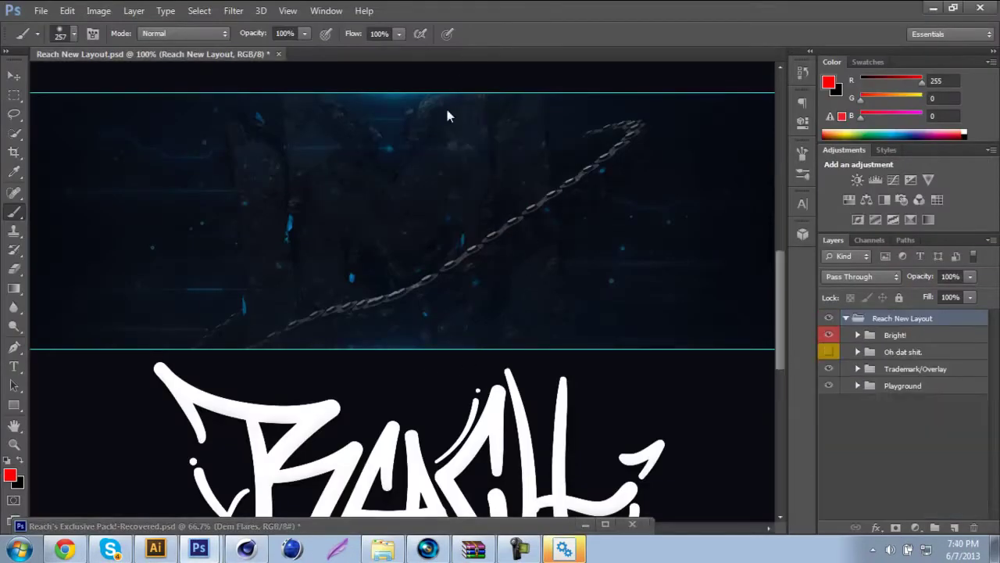
{"action": "scroll", "coordinate": [859, 383], "scroll_direction": "down", "scroll_amount": 5}
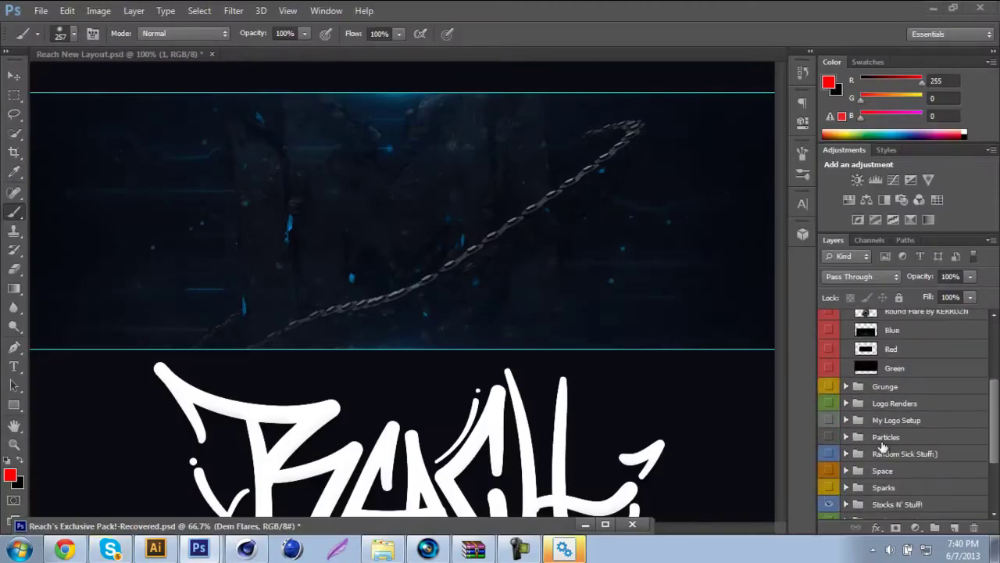
{"action": "scroll", "coordinate": [907, 422], "scroll_direction": "down", "scroll_amount": 5}
{"action": "key", "text": "ctrl+alt+z"}
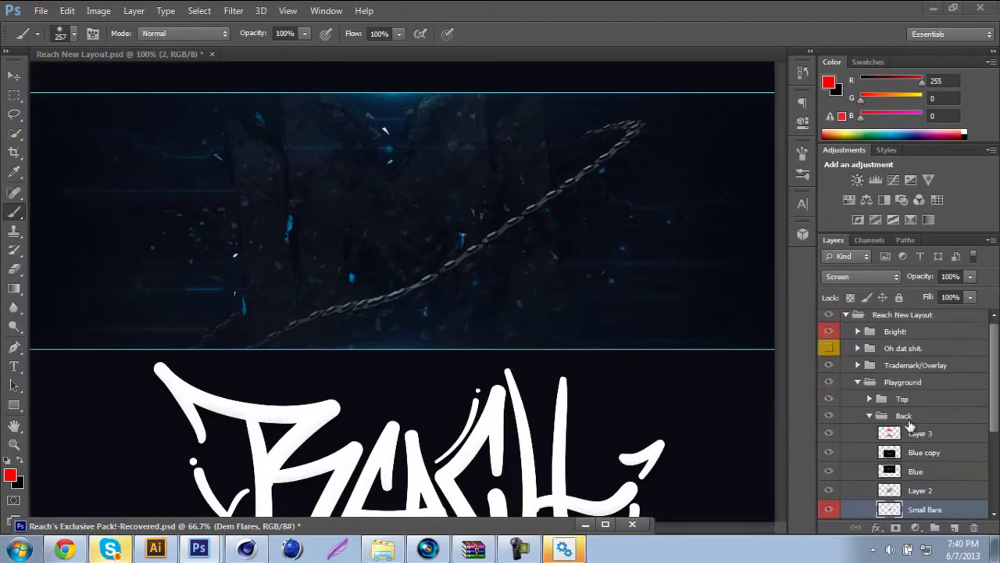
{"action": "right_click", "coordinate": [908, 423]}
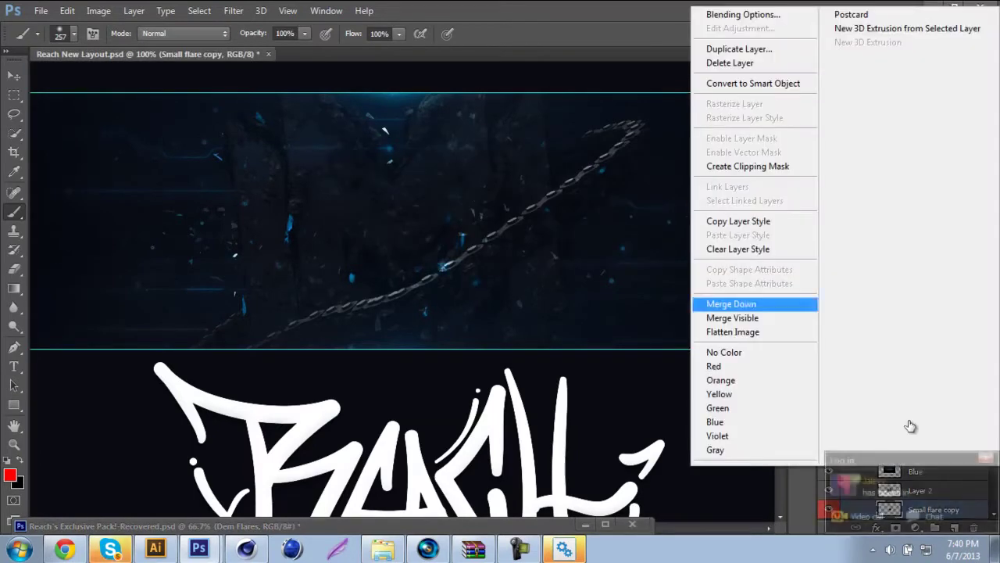
{"action": "key", "text": "Escape"}
{"action": "key", "text": "ctrl+t"}
Set the Small flare to Lighten and nudge it up-left toward the top edge.
{"action": "left_click", "coordinate": [859, 275]}
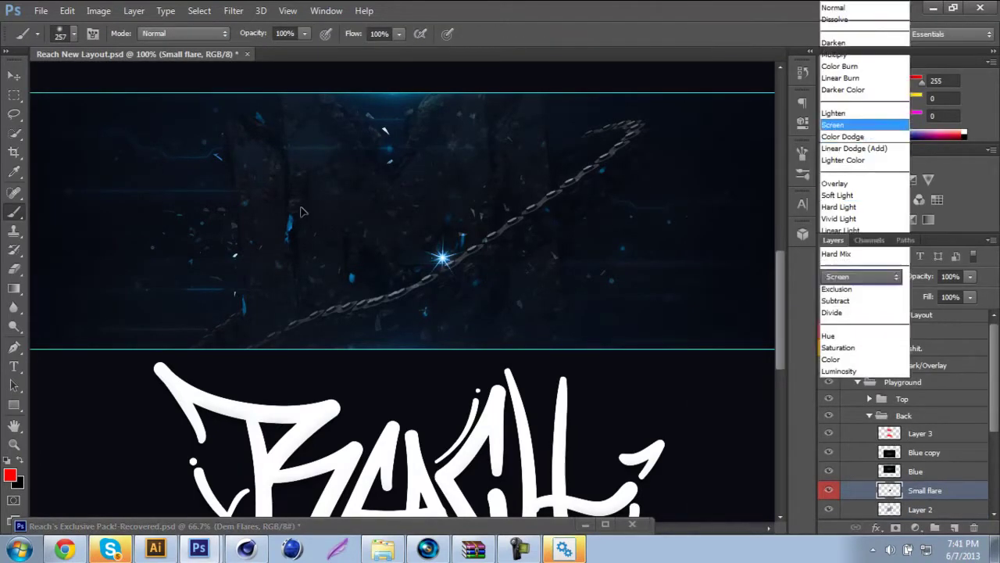
{"action": "key", "text": "Escape"}
{"action": "key", "text": "bracketright"}
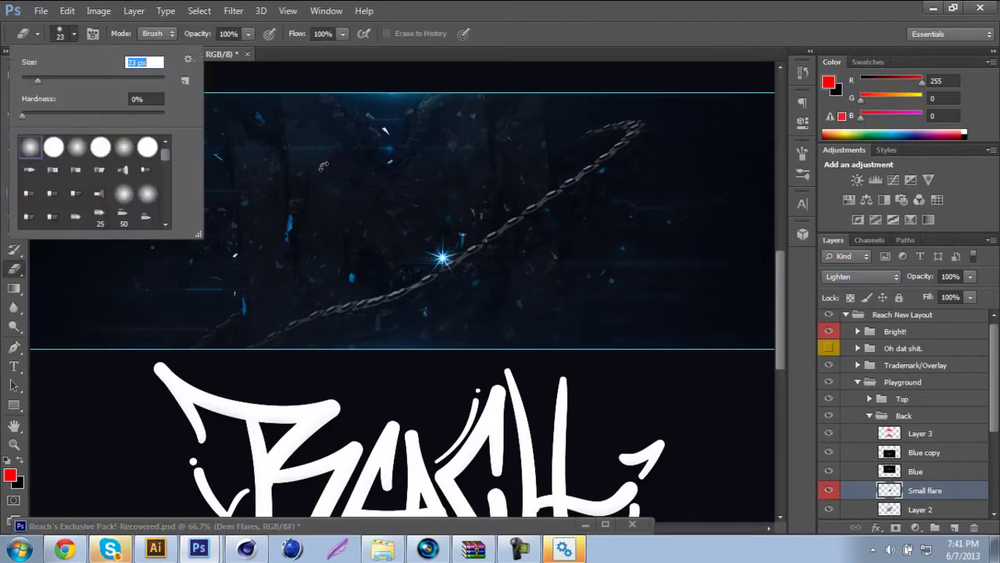
{"action": "key", "text": "shift+Left"}
{"action": "key", "text": "shift+Left"}
{"action": "key", "text": "shift+Left"}
{"action": "key", "text": "shift+Up"}
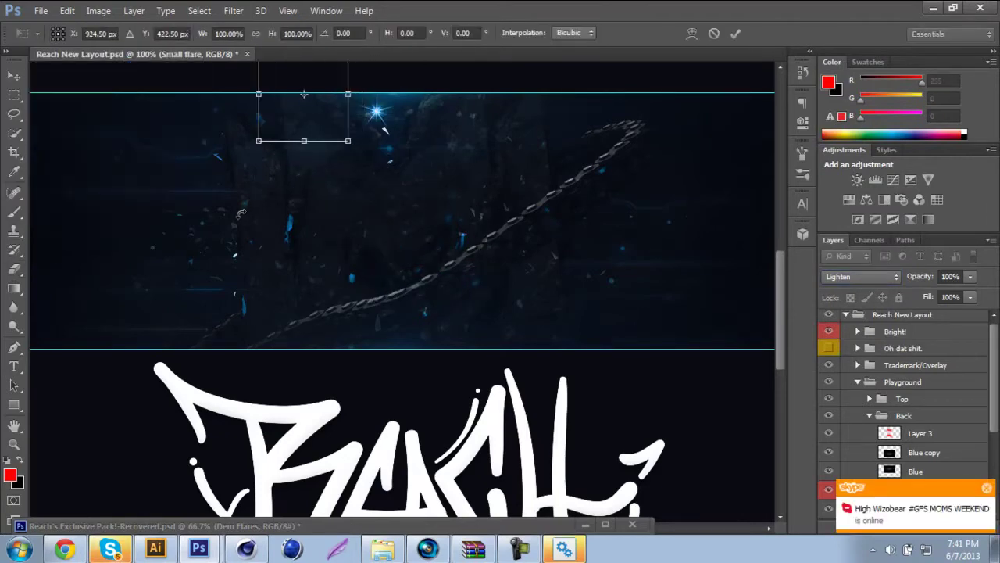
{"action": "key", "text": "Return"}
{"action": "key", "text": "e"}
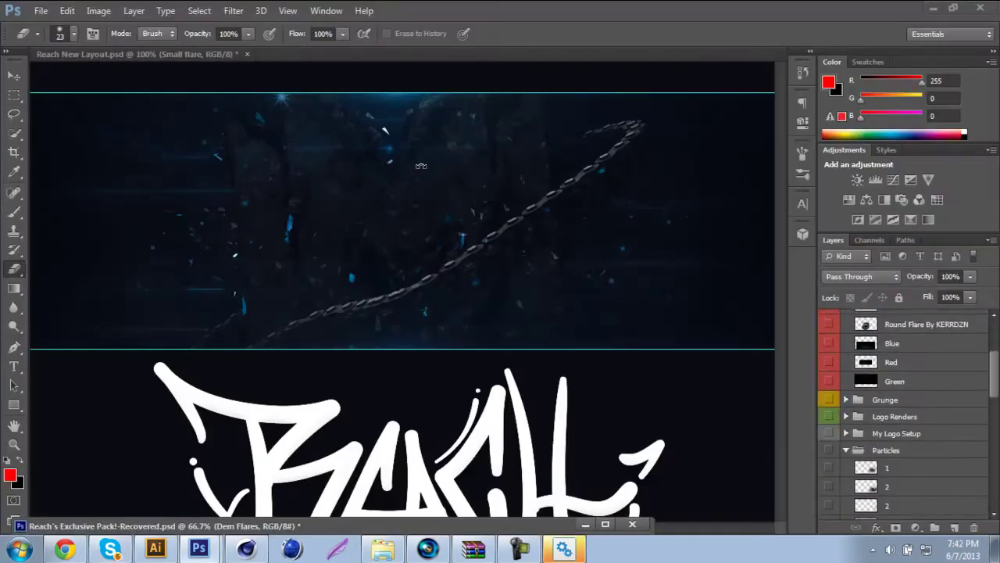
Transform the spark particle layer and lower its opacity to 55%.
{"action": "key", "text": "ctrl+t"}
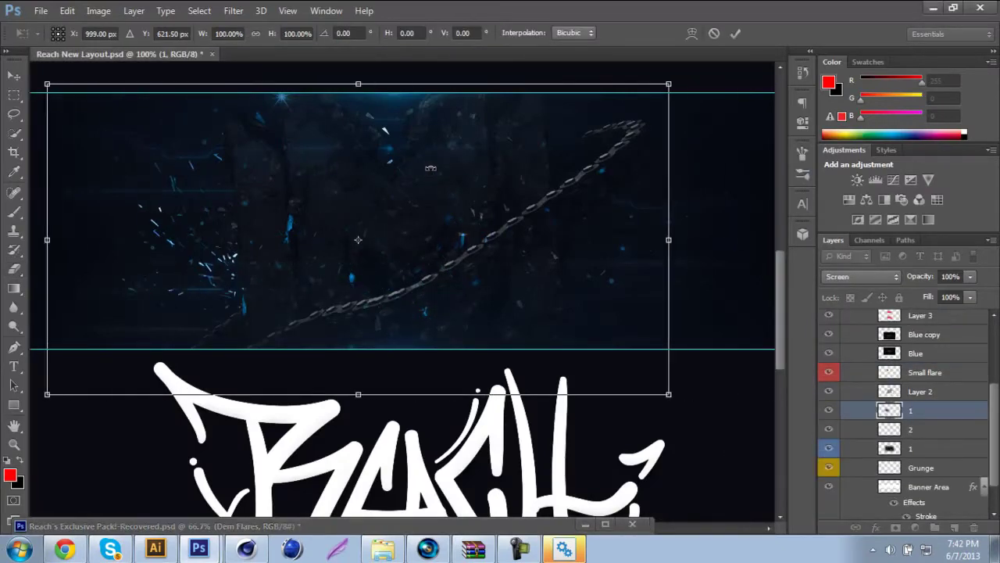
{"action": "key", "text": "5"}
{"action": "key", "text": "5"}
{"action": "key", "text": "Return"}
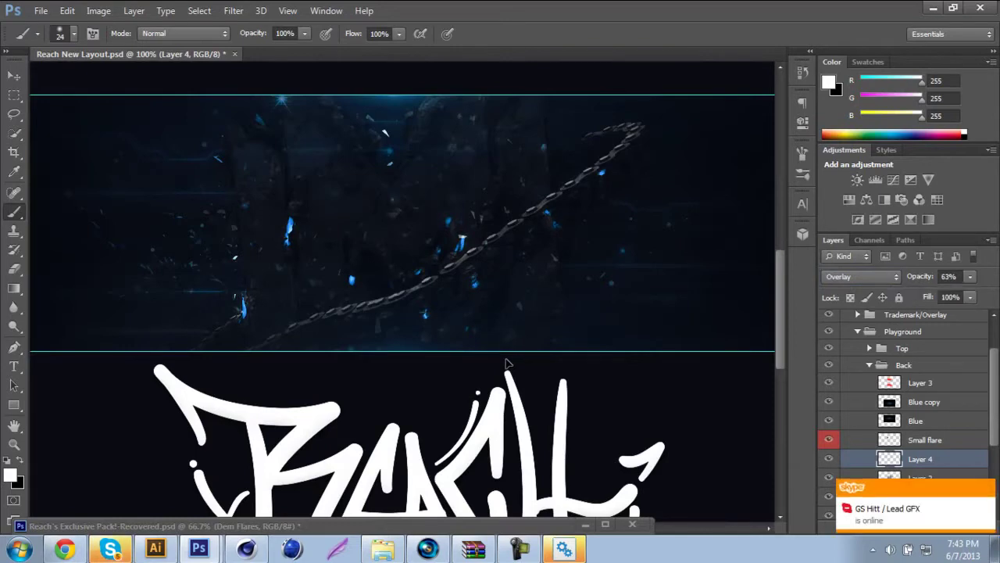
Merge the highlights into Layer 2, duplicate it, and apply a Ripple distortion.
{"action": "right_click", "coordinate": [505, 364]}
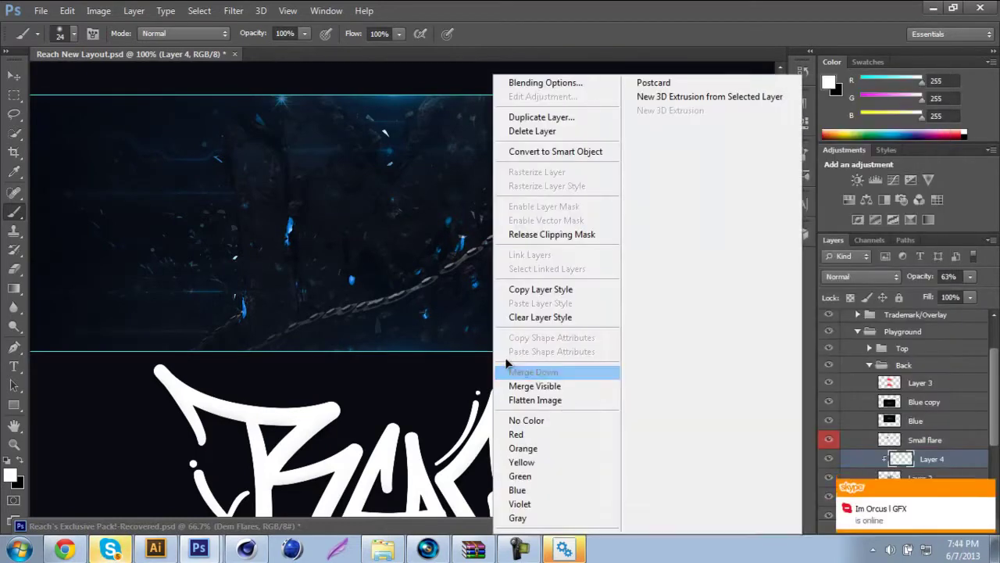
{"action": "left_click", "coordinate": [505, 364]}
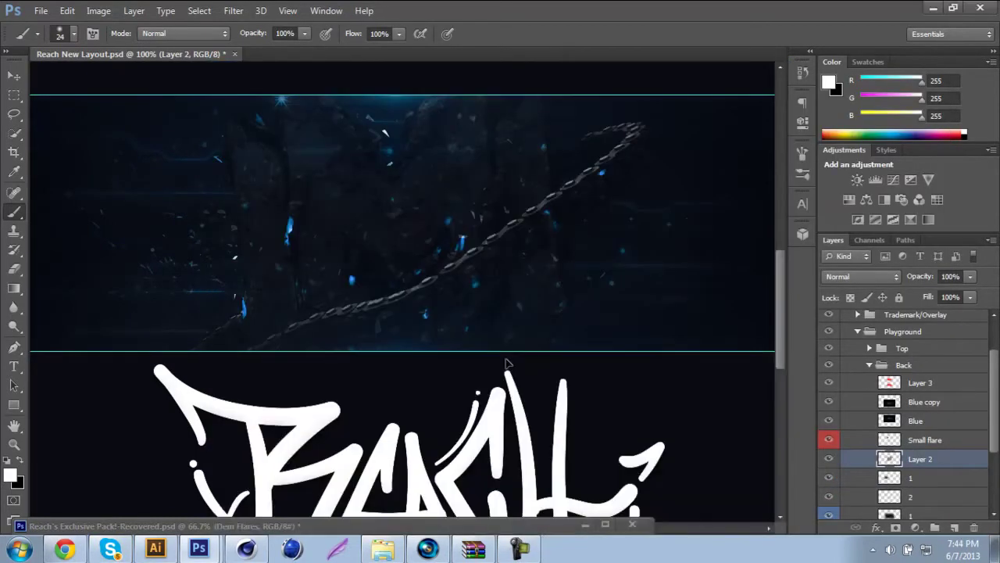
{"action": "key", "text": "ctrl+j"}
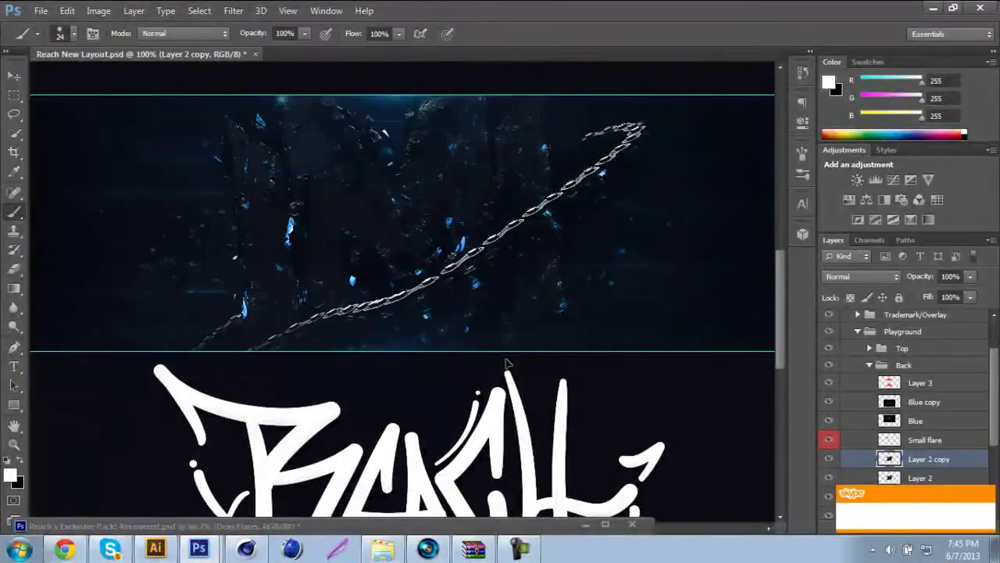
{"action": "key", "text": "Delete"}
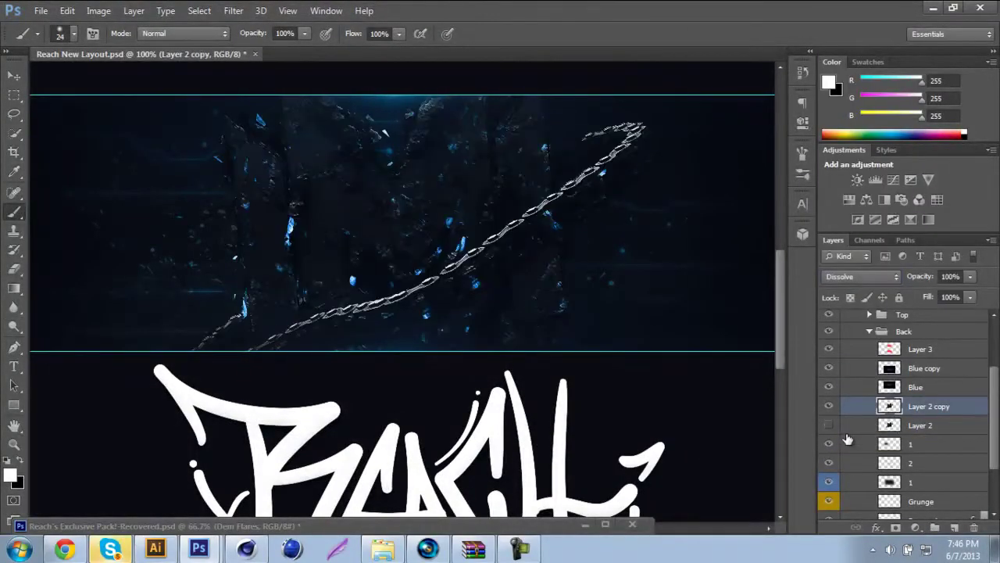
{"action": "left_click", "coordinate": [233, 10]}
{"action": "left_click", "coordinate": [458, 212]}
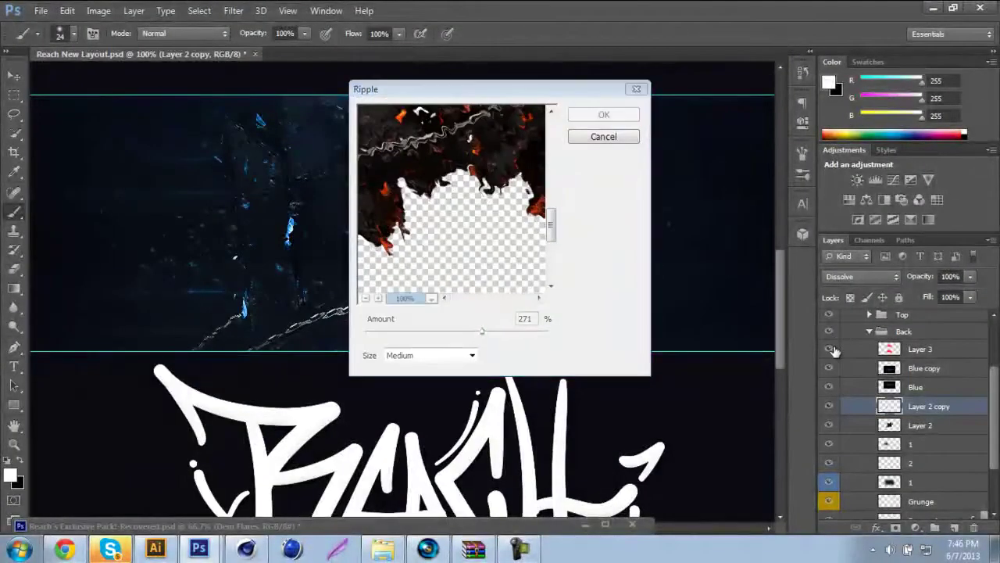
Raise the Stocks texture to 58% opacity and compare Overlay against Normal blending.
{"action": "left_click_drag", "start_coordinate": [837, 338], "coordinate": [847, 336]}
{"action": "key", "text": "e"}
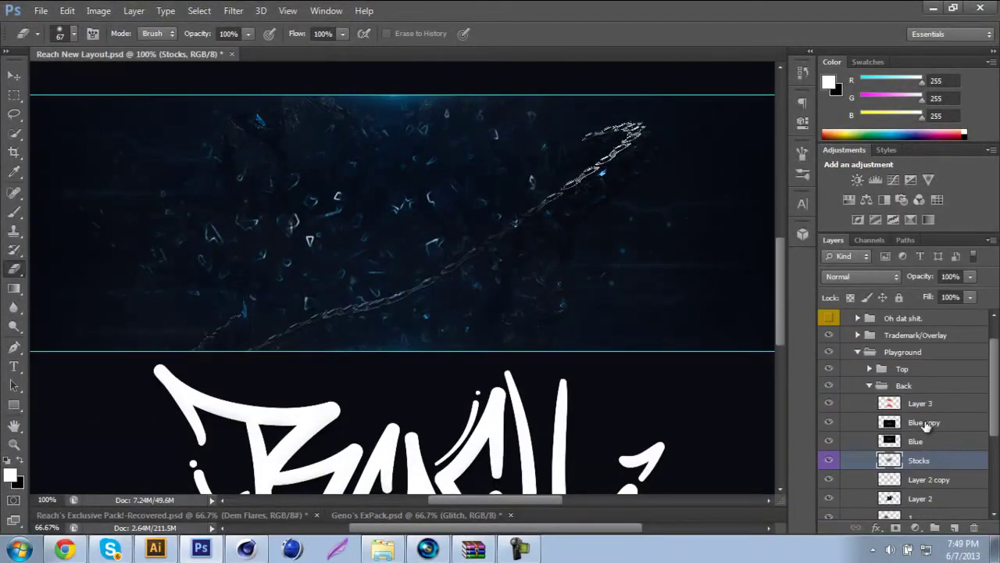
{"action": "key", "text": "shift+alt+o"}
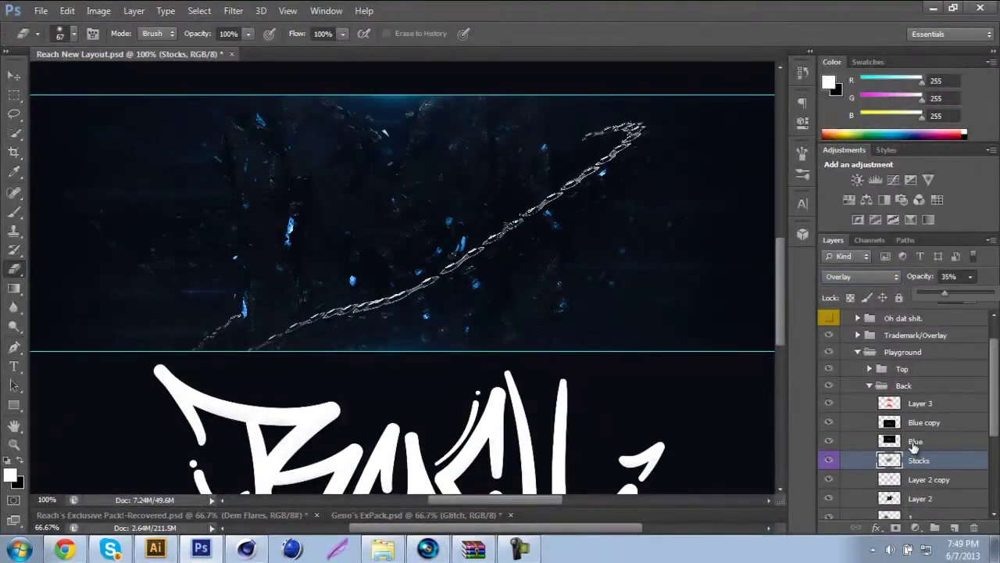
{"action": "key", "text": "shift+alt+n"}
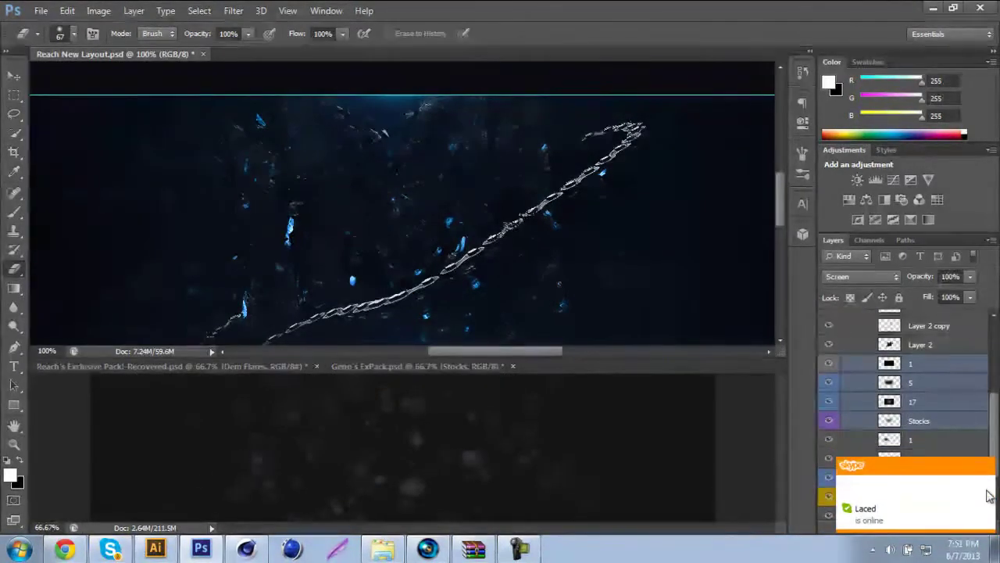
{"action": "key", "text": "t"}
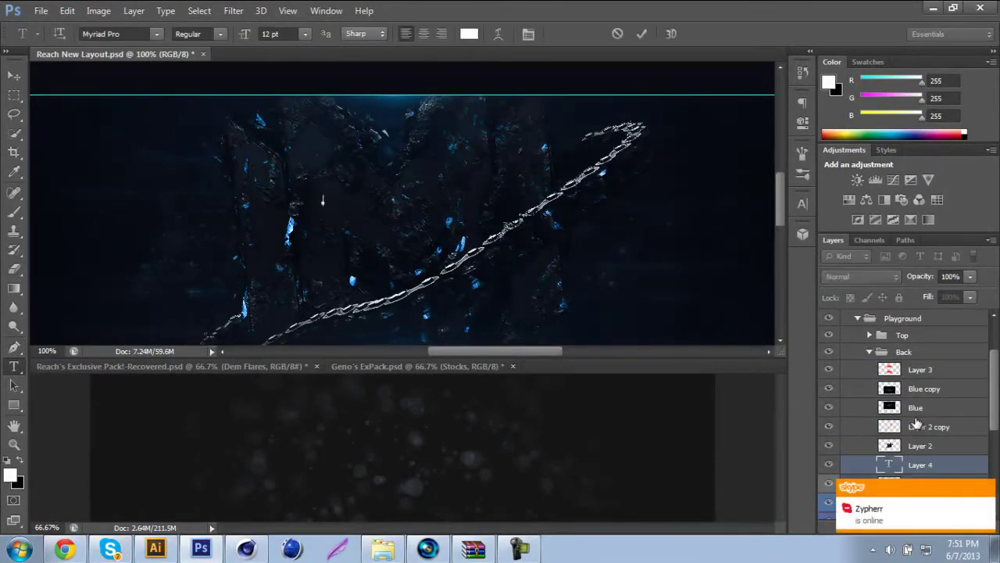
{"action": "type", "text": "Mony"}
Type the 'Moony' credit, fade it to 4% opacity and set the NewMedia font.
{"action": "left_click_drag", "start_coordinate": [932, 420], "coordinate": [930, 420]}
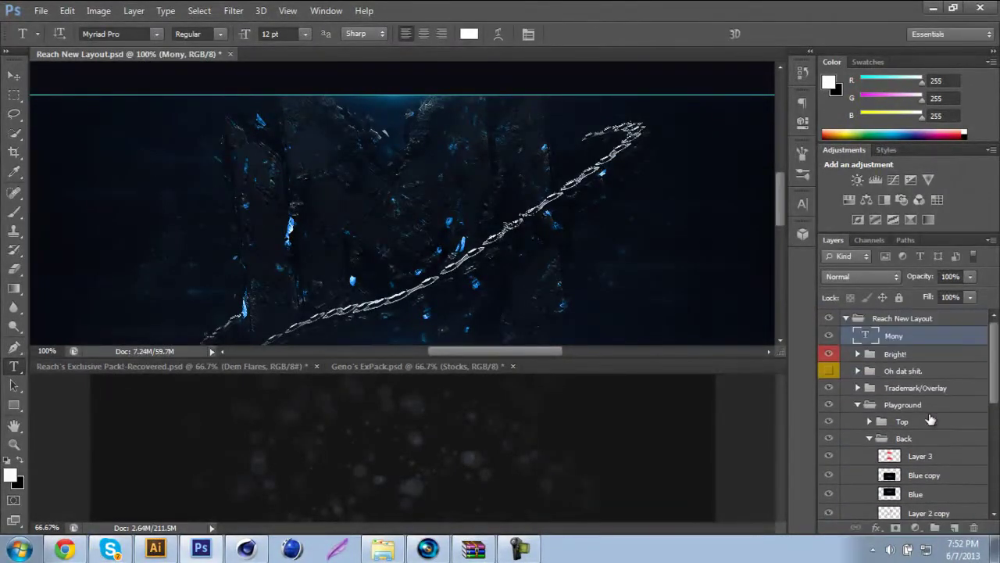
{"action": "type", "text": "o"}
{"action": "key", "text": "ctrl+t"}
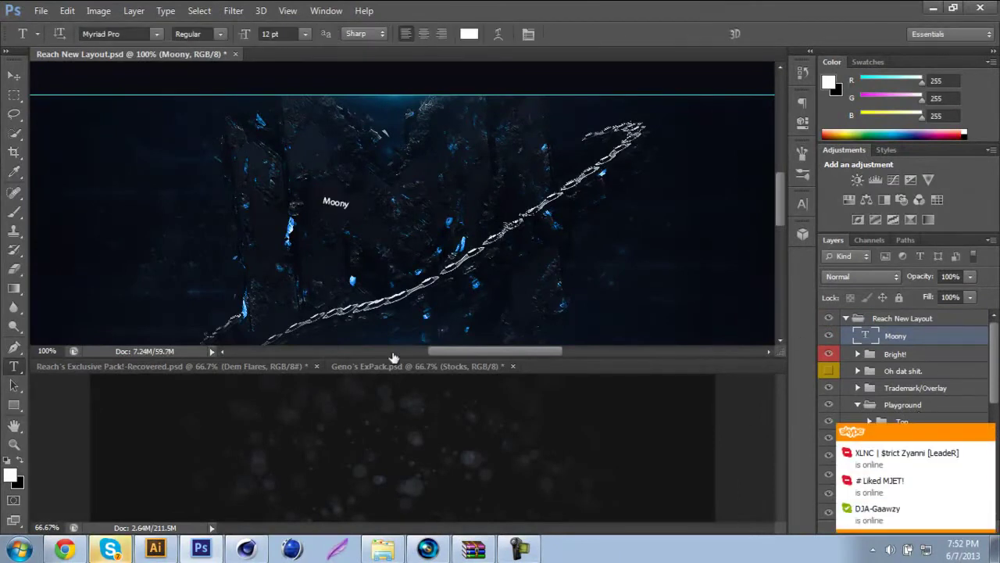
{"action": "scroll", "coordinate": [393, 234], "scroll_direction": "down", "scroll_amount": 1}
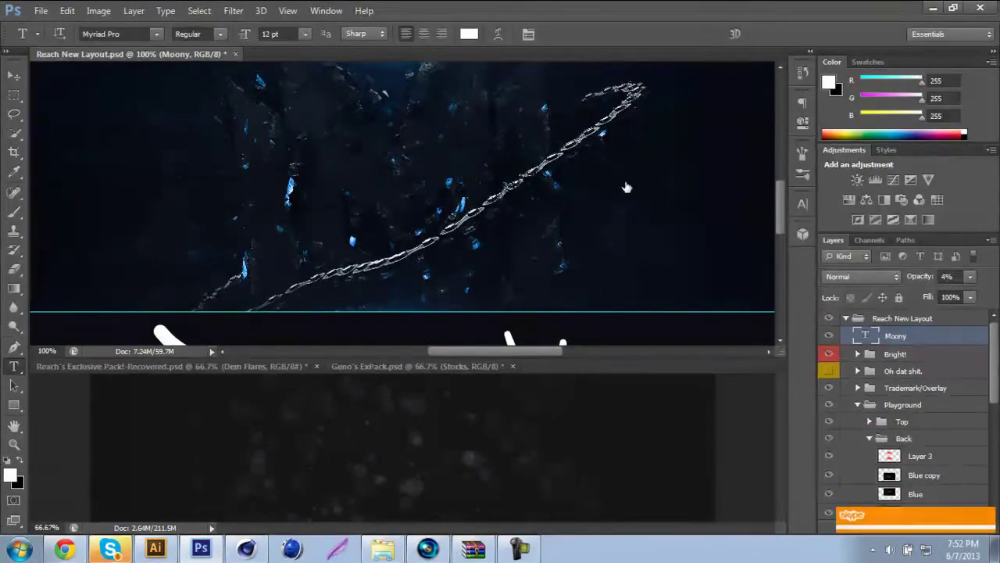
{"action": "key", "text": "Return"}
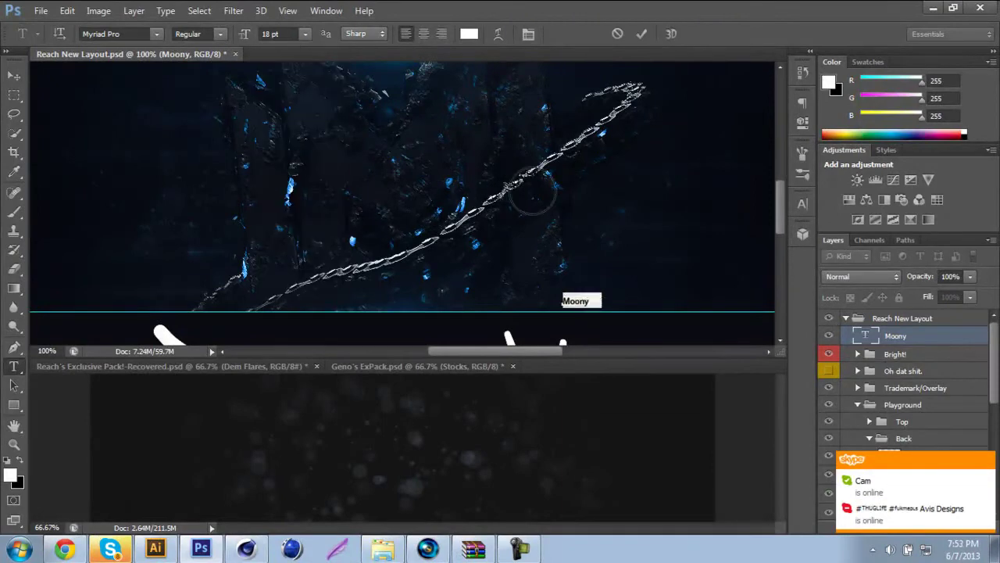
{"action": "key", "text": "ctrl+z"}
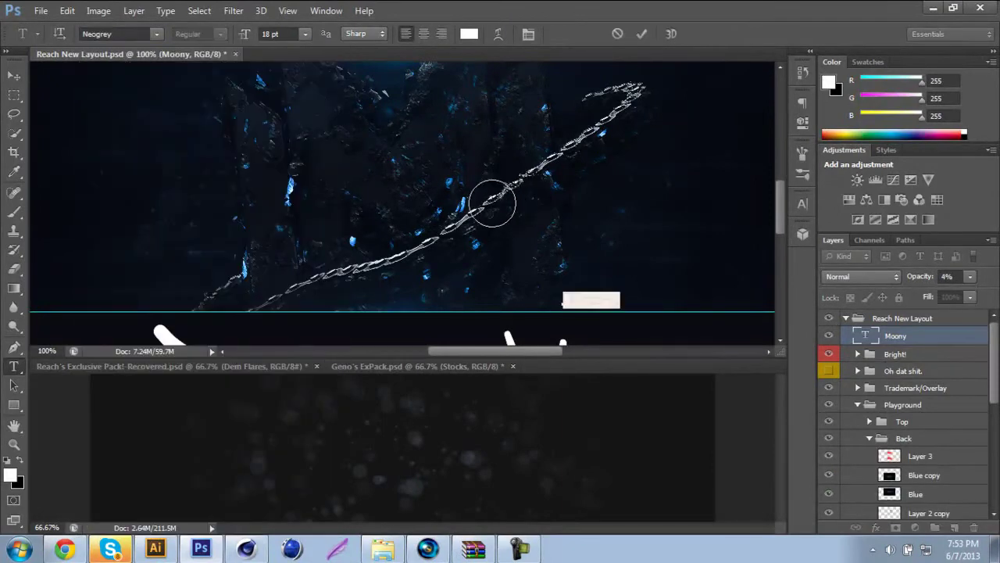
{"action": "key", "text": "Down"}
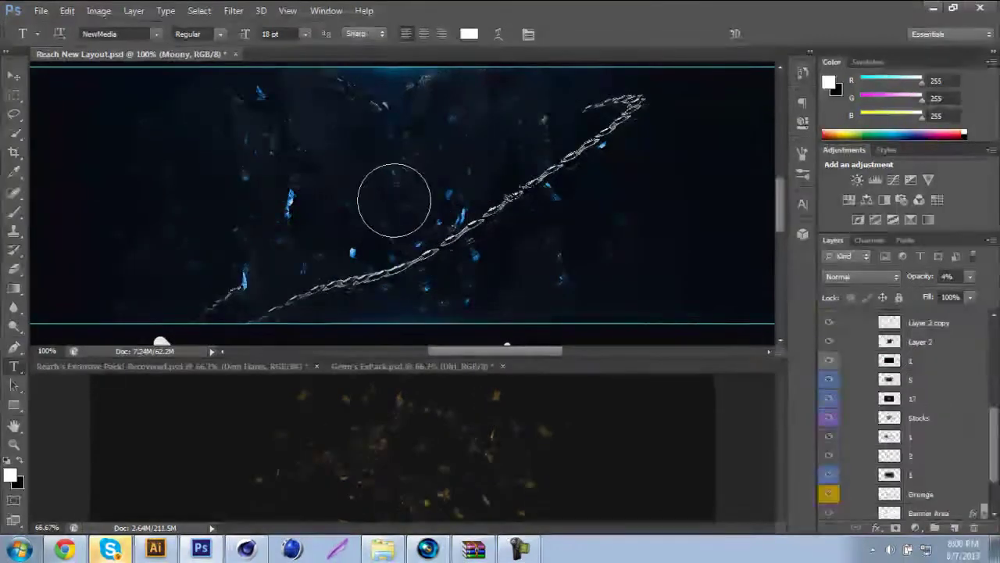
Shrink the Reach logo copy near the banner's bottom and set it to 37% opacity.
{"action": "left_click", "coordinate": [353, 189]}
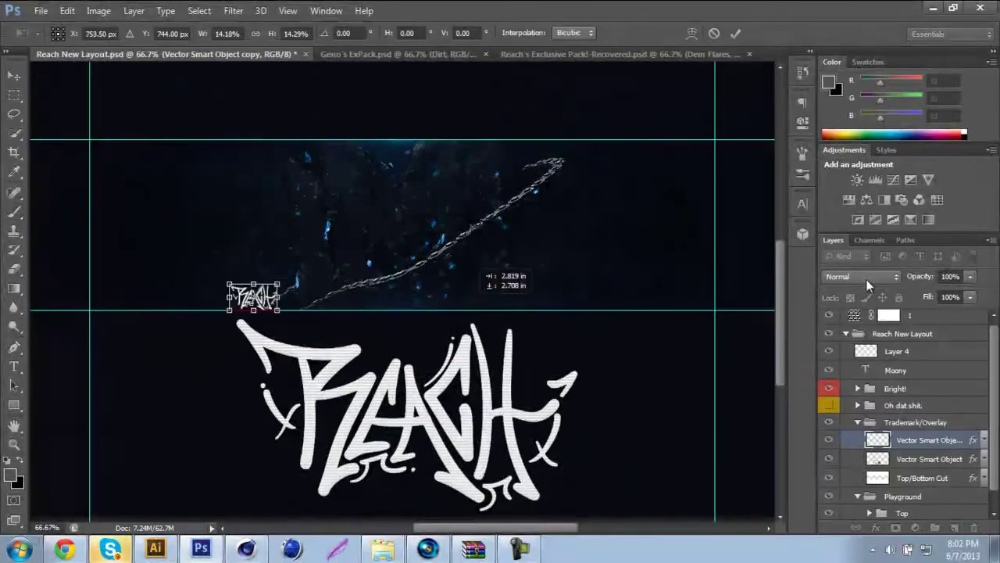
{"action": "key", "text": "ctrl+plus"}
{"action": "key", "text": "ctrl+plus"}
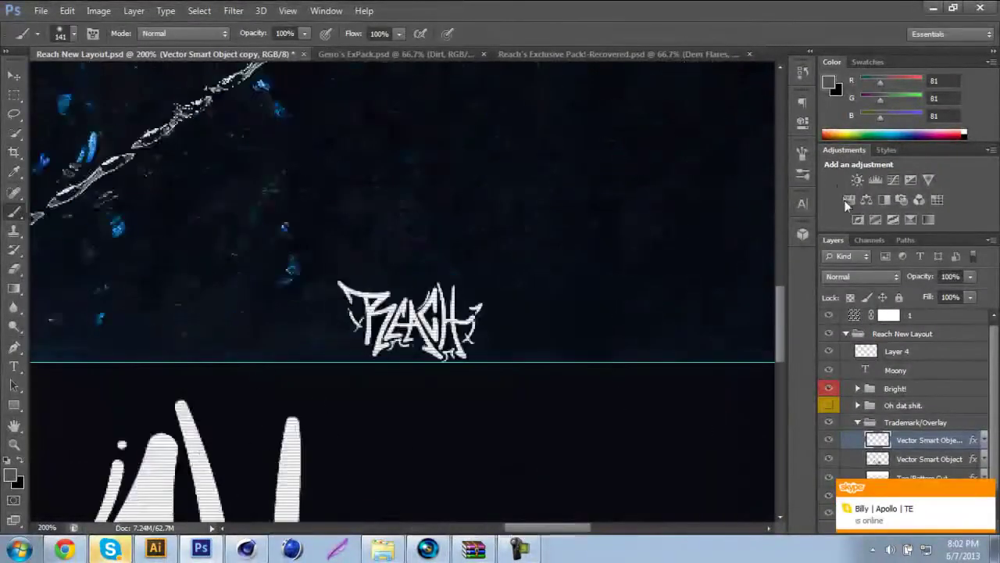
{"action": "key", "text": "Return"}
{"action": "key", "text": "3"}
{"action": "key", "text": "7"}
{"action": "key", "text": "ctrl+minus"}
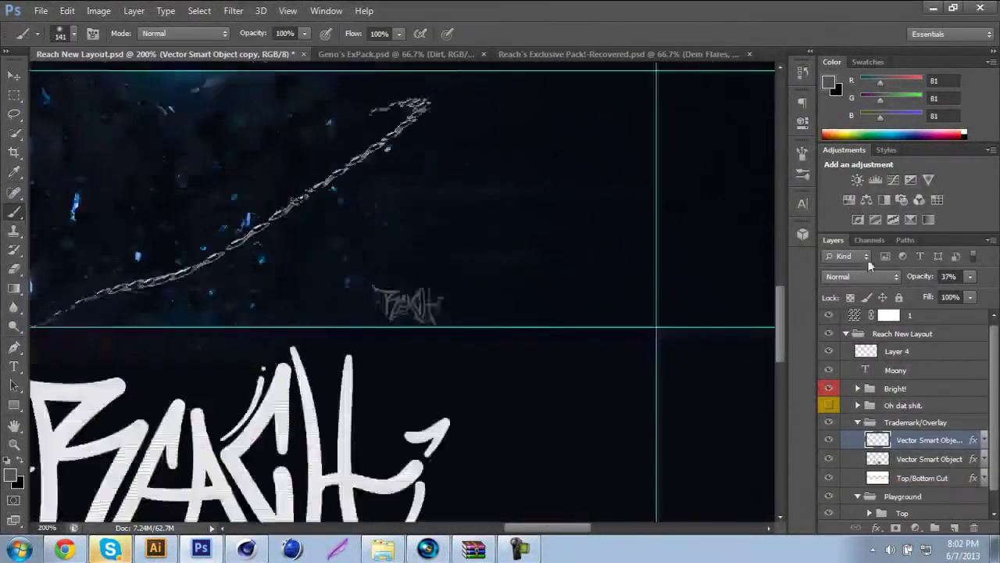
{"action": "key", "text": "ctrl+minus"}
Expand the Reach New Layout group and duplicate the Playground layer.
{"action": "key", "text": "b"}
{"action": "left_click", "coordinate": [845, 333]}
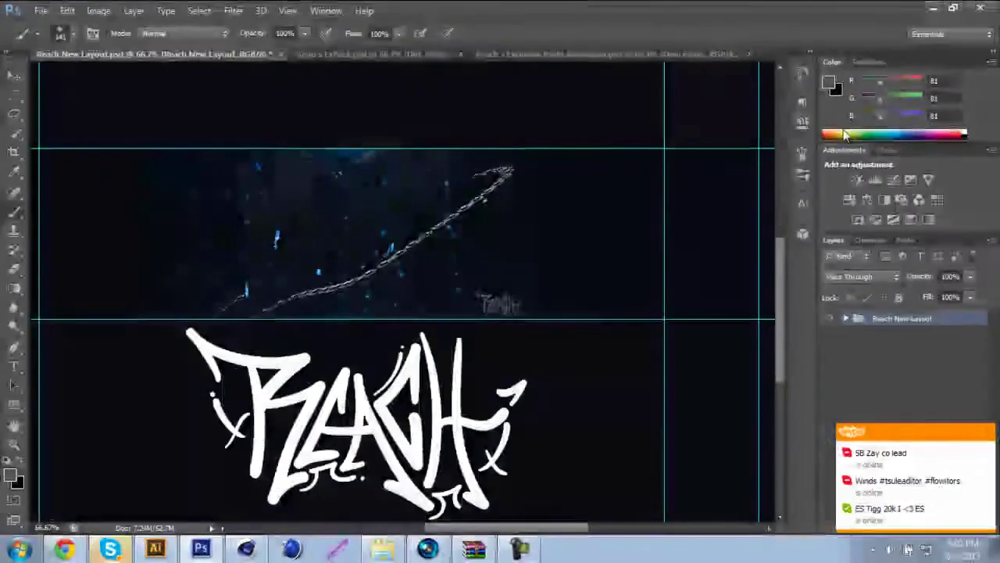
{"action": "right_click", "coordinate": [885, 318]}
{"action": "key", "text": "Escape"}
{"action": "left_click", "coordinate": [845, 318]}
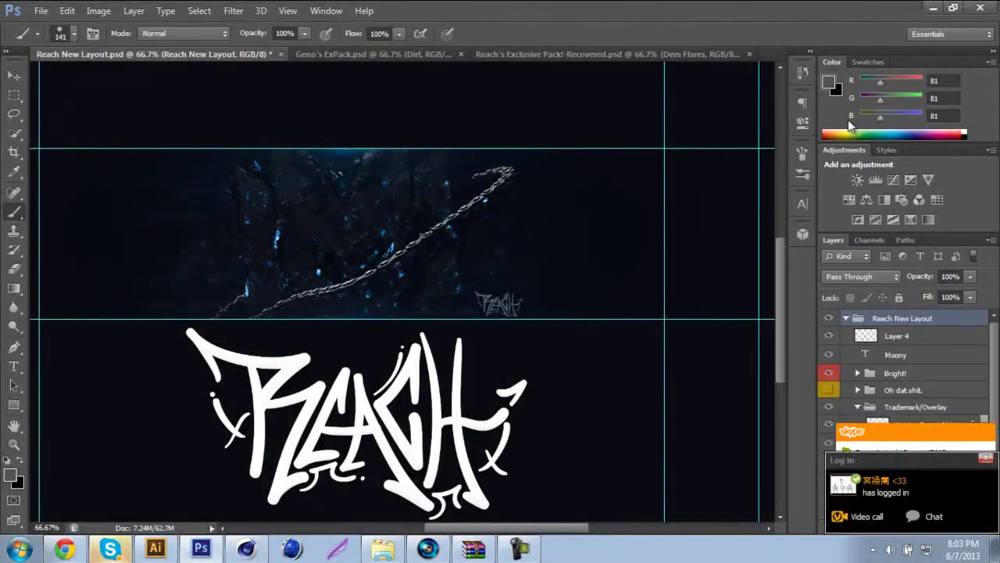
{"action": "left_click", "coordinate": [852, 411]}
{"action": "left_click", "coordinate": [852, 411]}
{"action": "right_click", "coordinate": [899, 424]}
{"action": "right_click", "coordinate": [899, 443]}
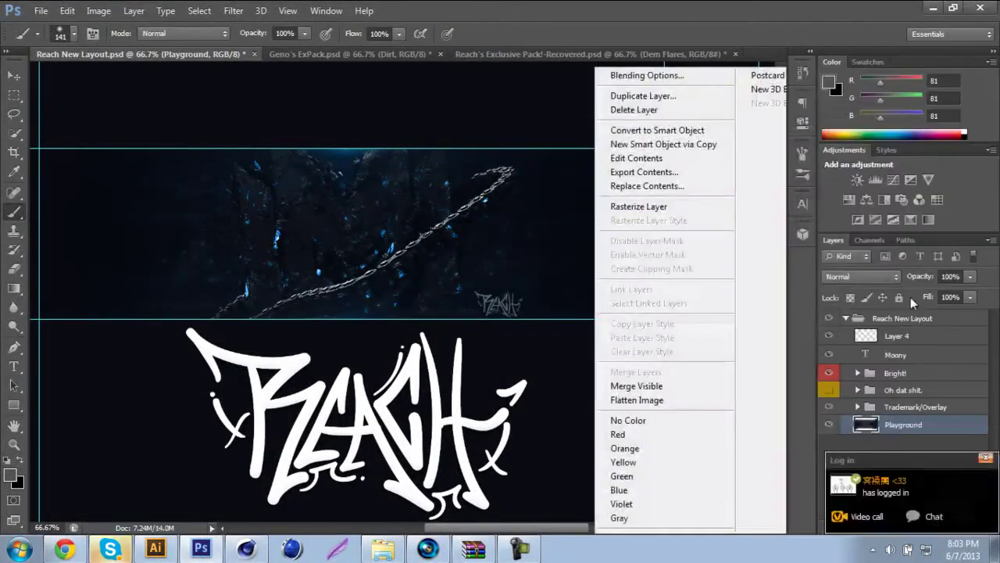
{"action": "left_click", "coordinate": [617, 94]}
{"action": "key", "text": "Return"}
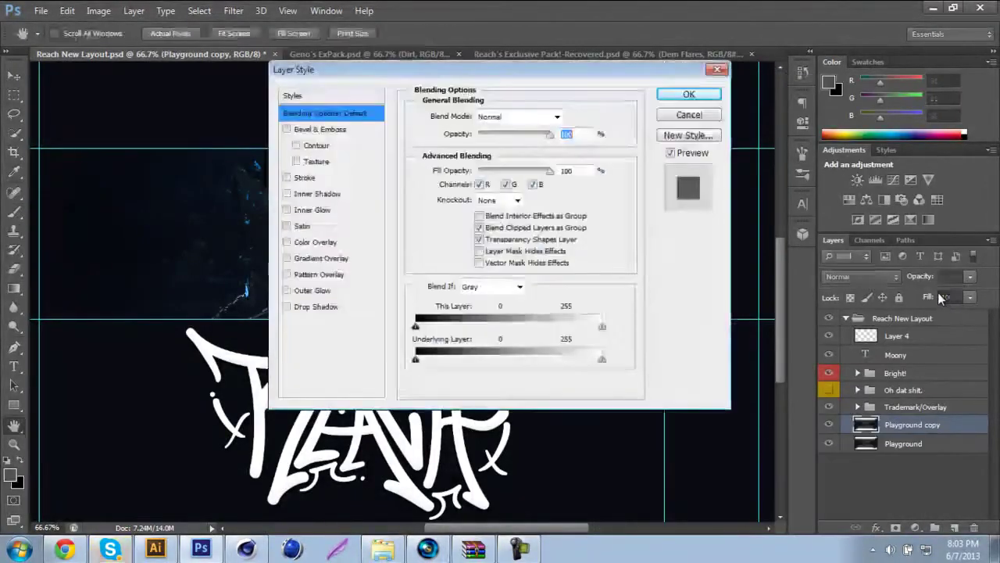
Test 25% opacity on Playground copy, merge it down, then duplicate Playground again.
{"action": "key", "text": "Return"}
{"action": "key", "text": "ctrl+t"}
{"action": "key", "text": "ctrl+plus"}
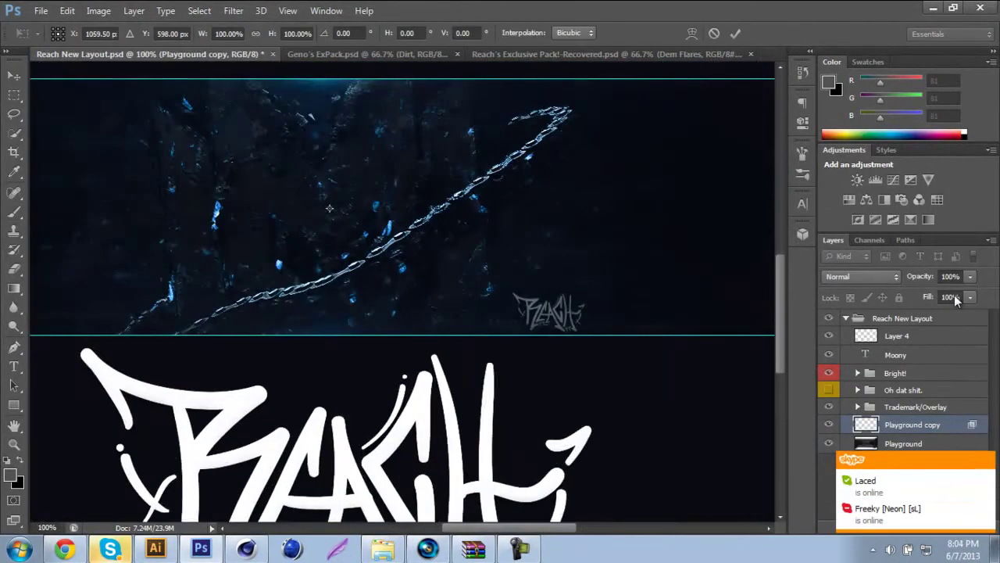
{"action": "key", "text": "Return"}
{"action": "key", "text": "b"}
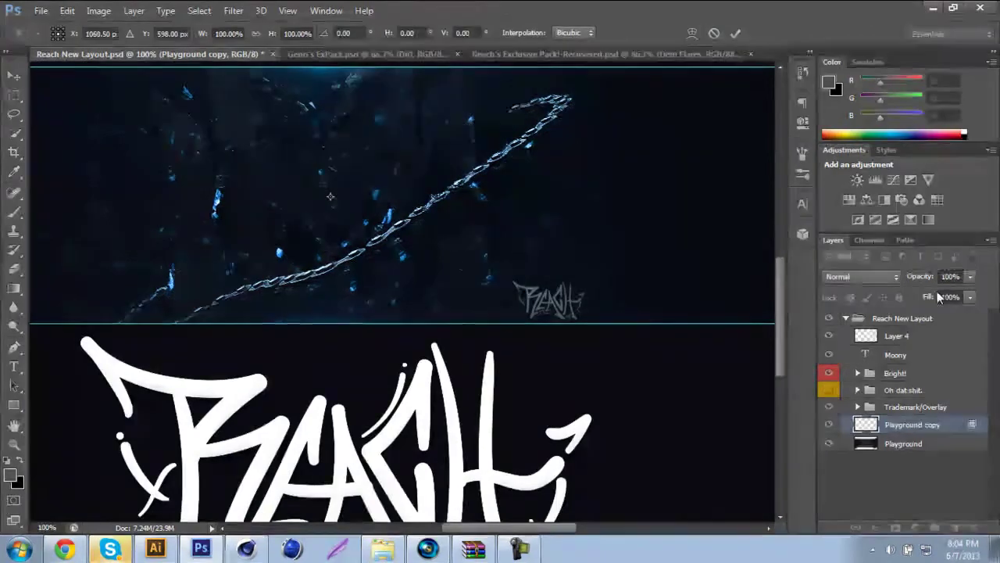
{"action": "left_click_drag", "start_coordinate": [970, 276], "coordinate": [914, 293]}
{"action": "key", "text": "ctrl+z"}
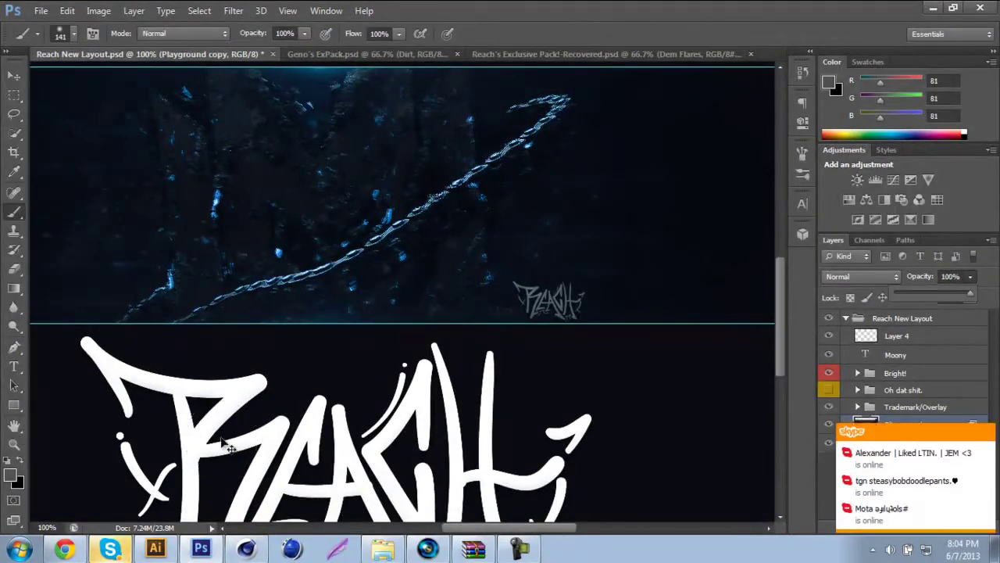
{"action": "key", "text": "ctrl+t"}
{"action": "key", "text": "ctrl+minus"}
{"action": "key", "text": "Escape"}
{"action": "key", "text": "ctrl+e"}
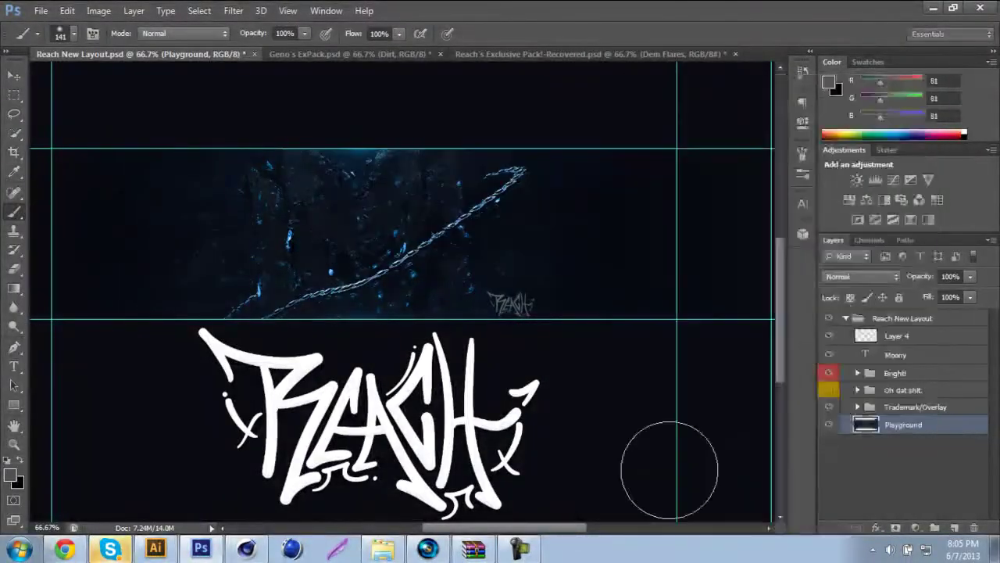
{"action": "key", "text": "ctrl+j"}
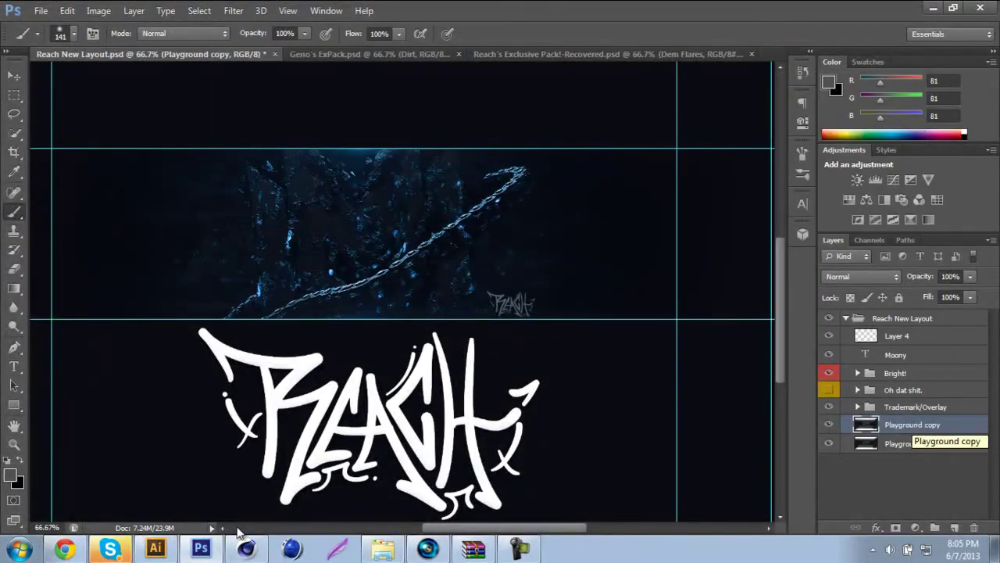
Zoom in and edit the faint Moony credit text to read 'Moony By'.
{"action": "key", "text": "ctrl+t"}
{"action": "key", "text": "ctrl+plus"}
{"action": "key", "text": "Escape"}
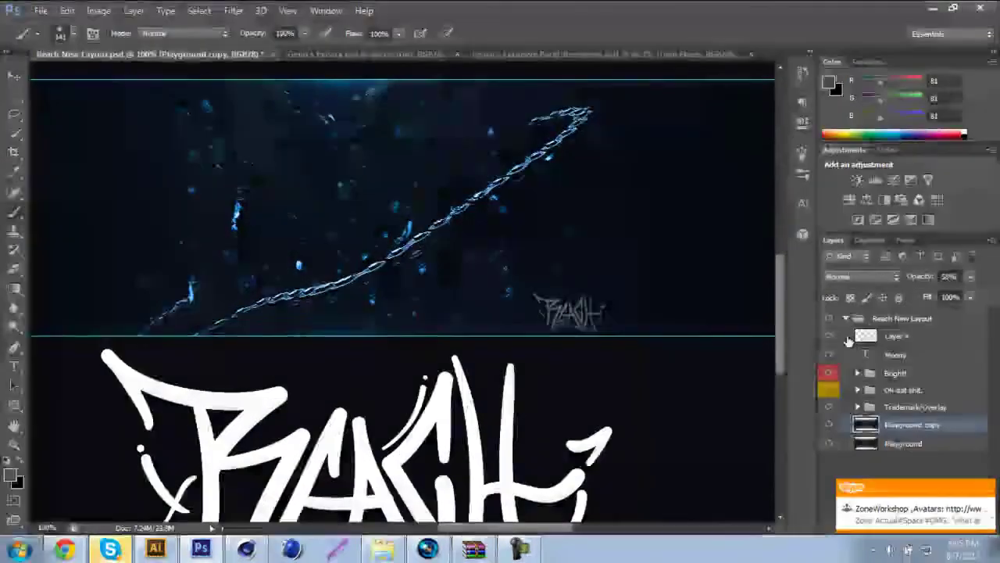
{"action": "double_click", "coordinate": [865, 354]}
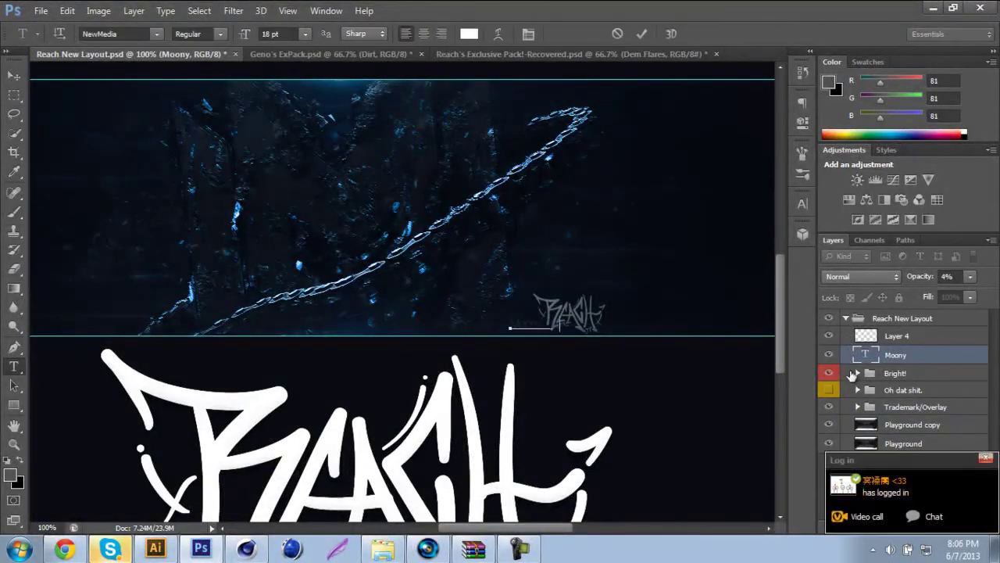
{"action": "type", "text": "By"}
Shift the small Reach watermark copy in Trademark/Overlay slightly to the right.
{"action": "left_click", "coordinate": [858, 406]}
{"action": "left_click", "coordinate": [930, 424]}
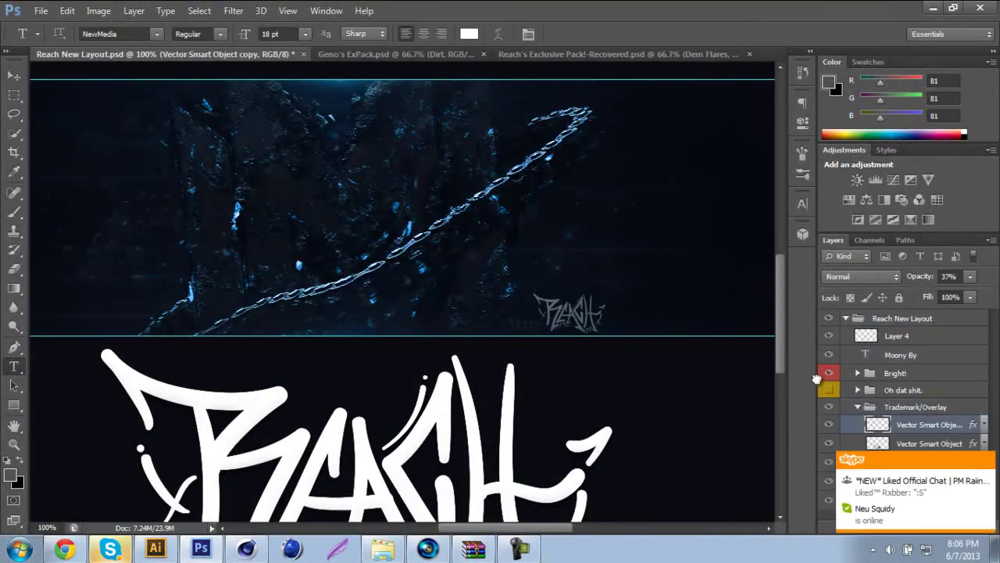
{"action": "key", "text": "ctrl+t"}
{"action": "key", "text": "shift+Right"}
{"action": "key", "text": "shift+Right"}
{"action": "key", "text": "shift+Right"}
{"action": "key", "text": "Return"}
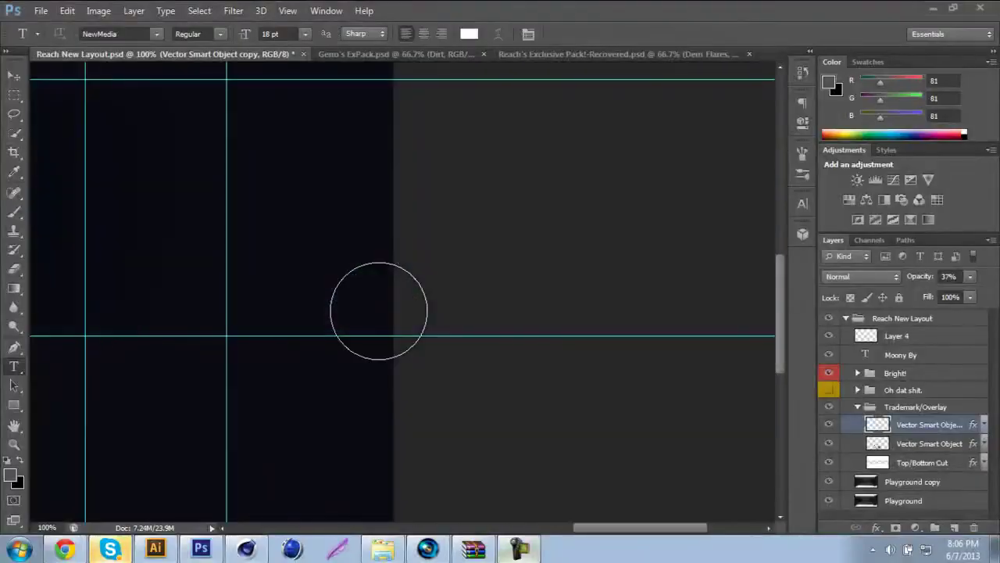